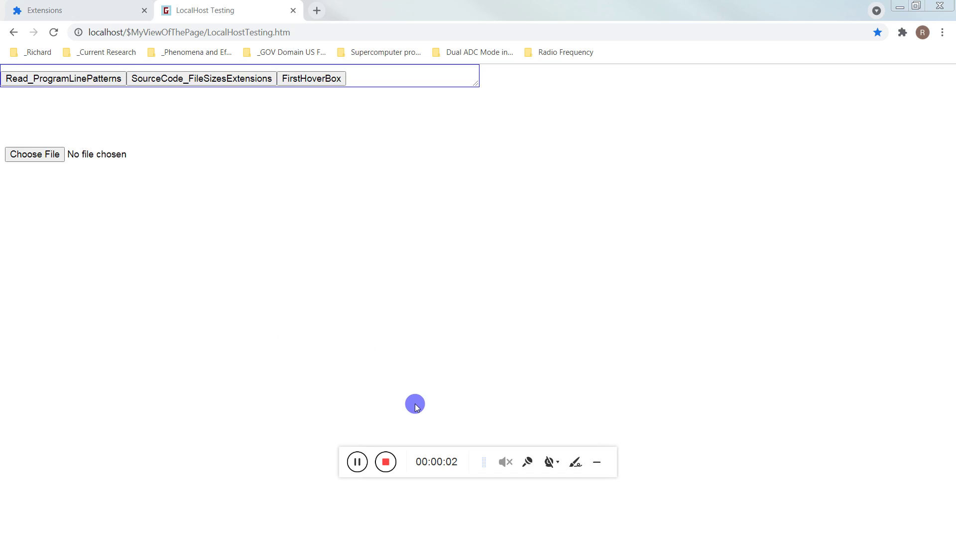
Step: Look at Chrome's extensions page, then go back to the LocalHost Testing page
drag(407, 457, 228, 412)
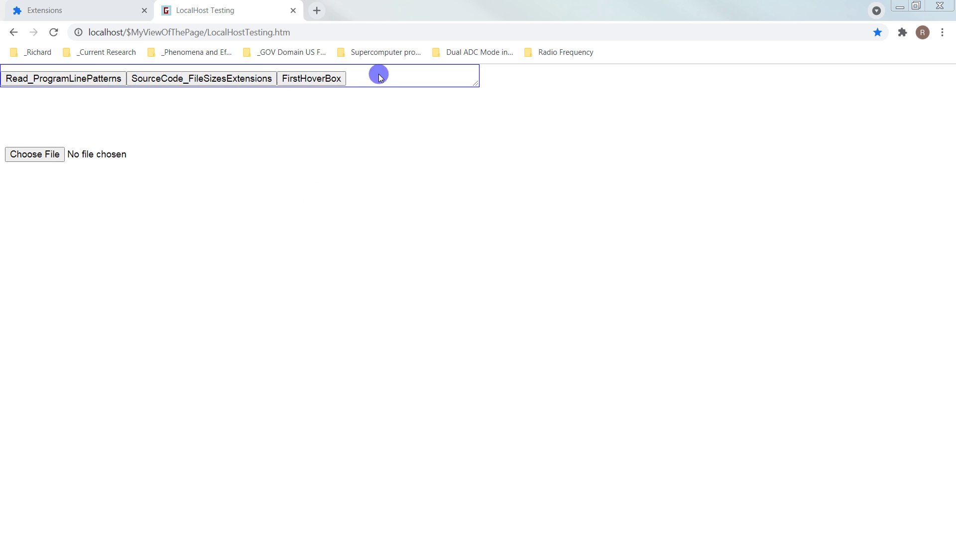
click(62, 7)
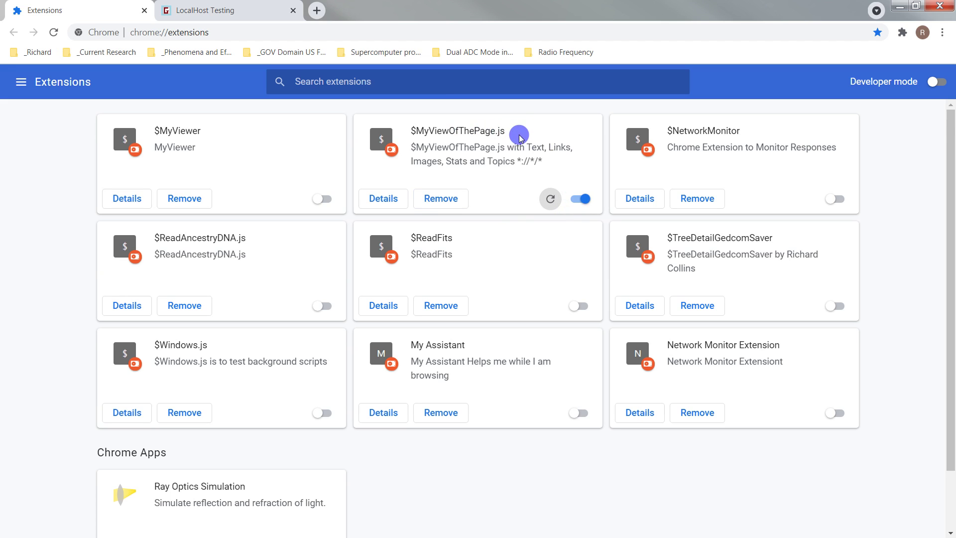
click(204, 9)
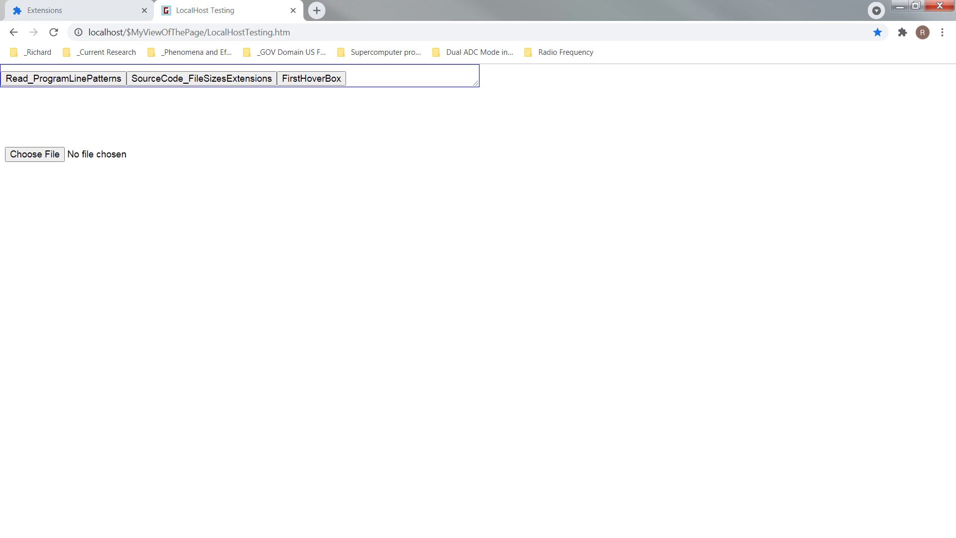
Step: Bring up $MyViewOfThePage.js in Notepad++ and scroll to the AddButton calls near line 140
key(alt+Tab)
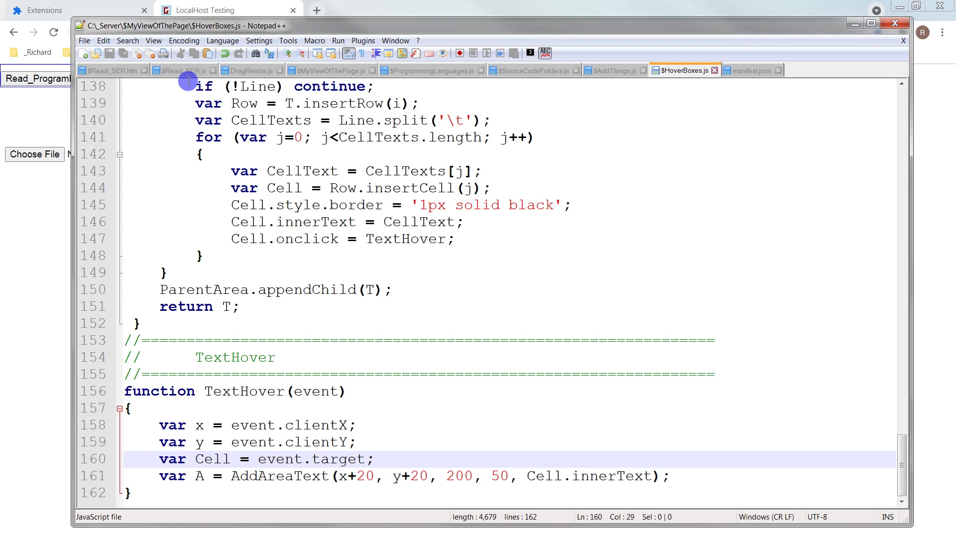
click(333, 71)
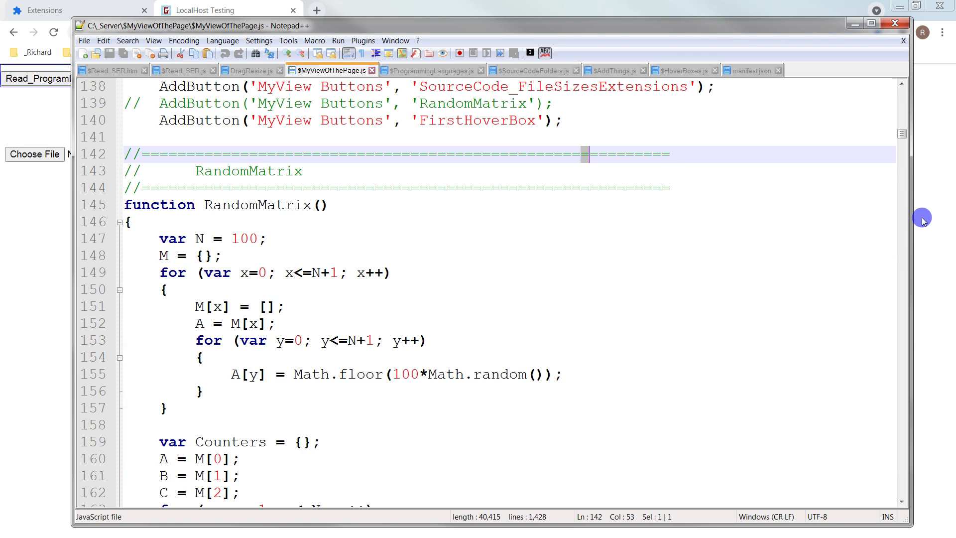
drag(902, 133, 908, 94)
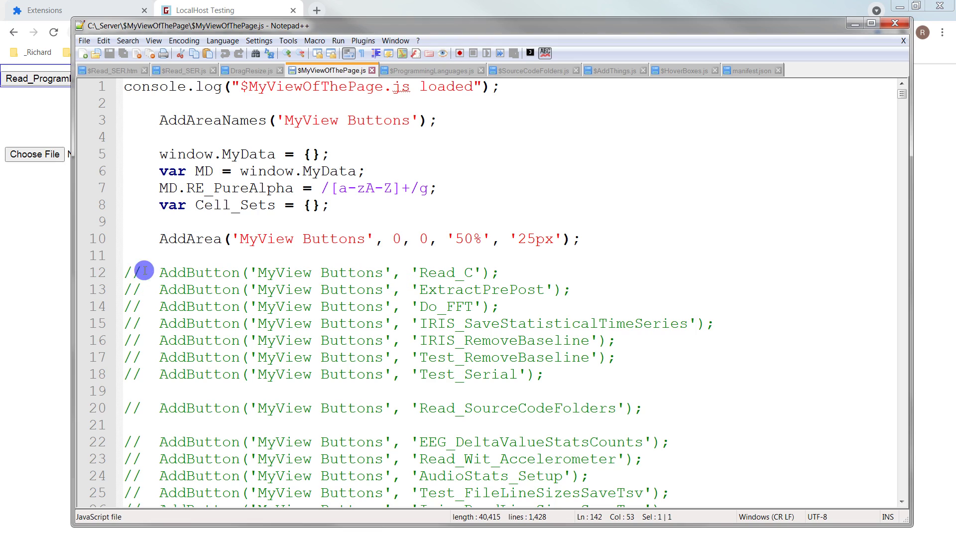
scroll(258, 284, down, 3)
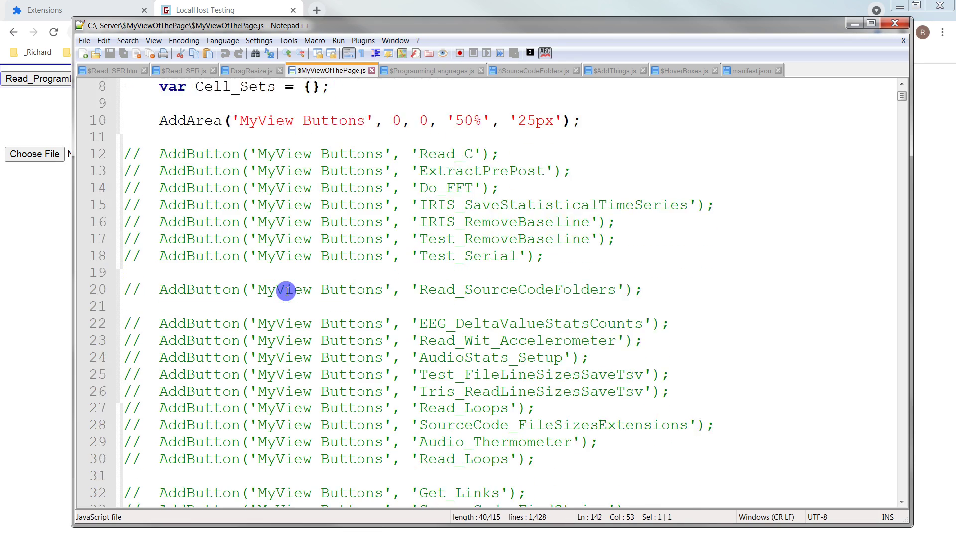
scroll(287, 291, down, 6)
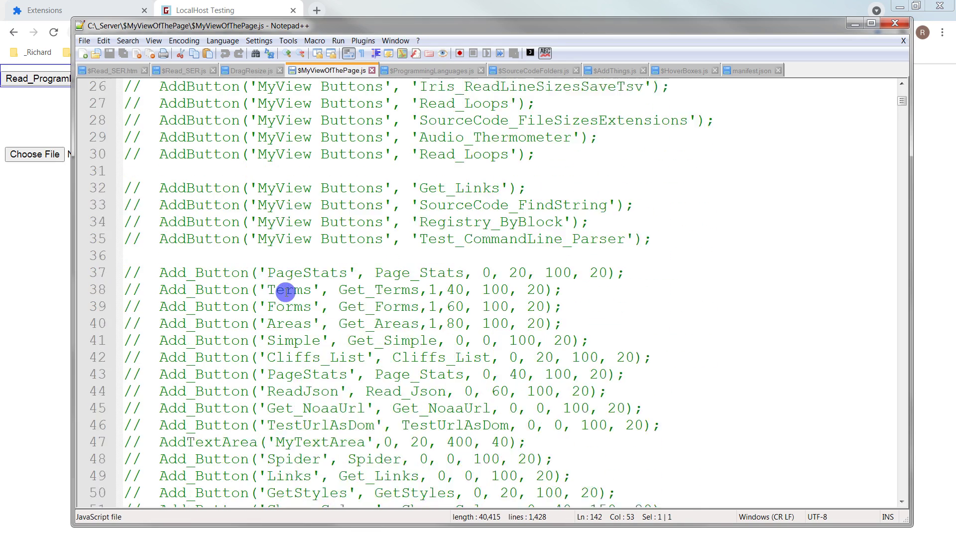
scroll(285, 291, down, 7)
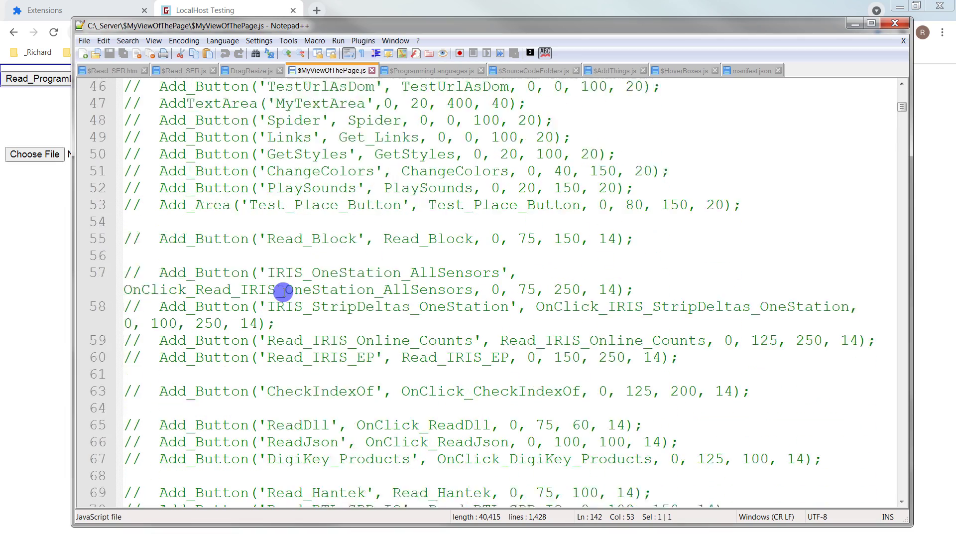
scroll(283, 291, down, 6)
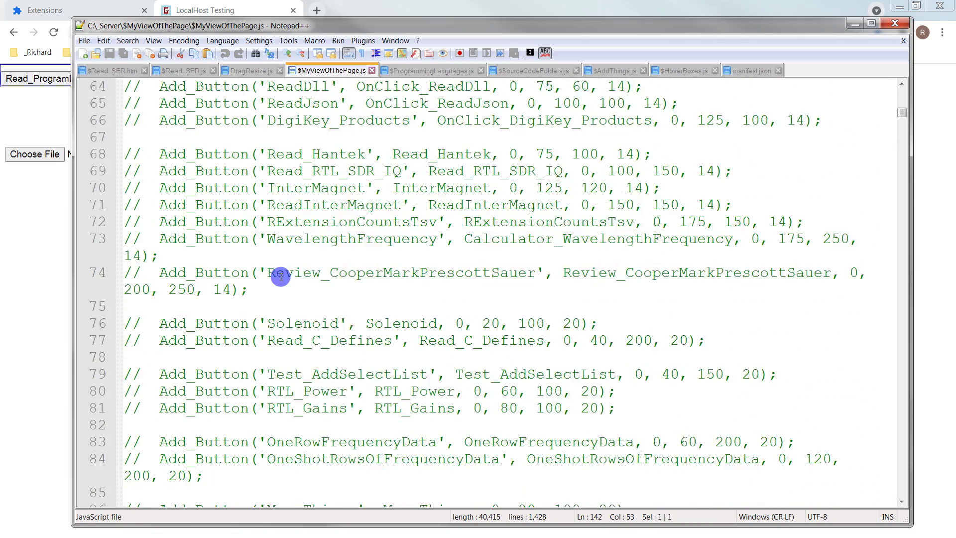
scroll(280, 275, down, 6)
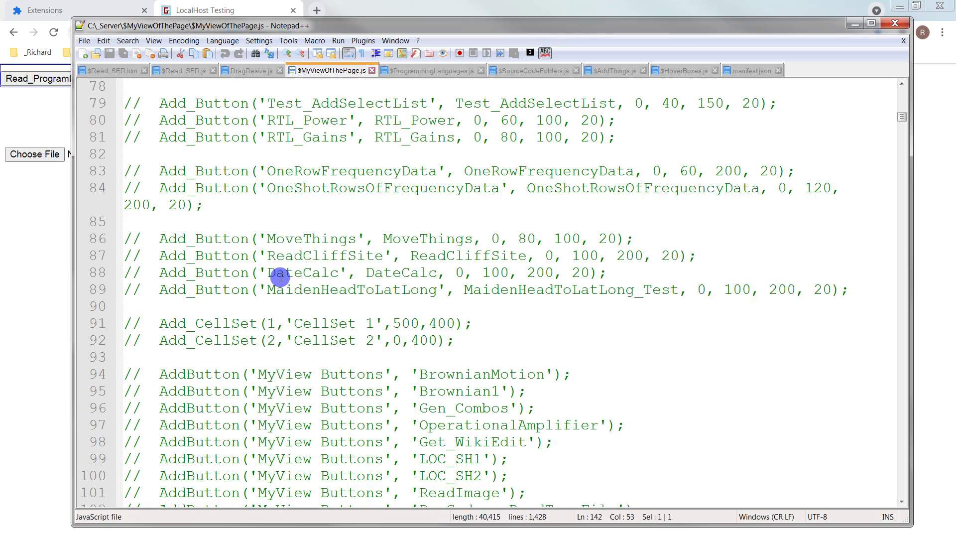
scroll(280, 276, down, 6)
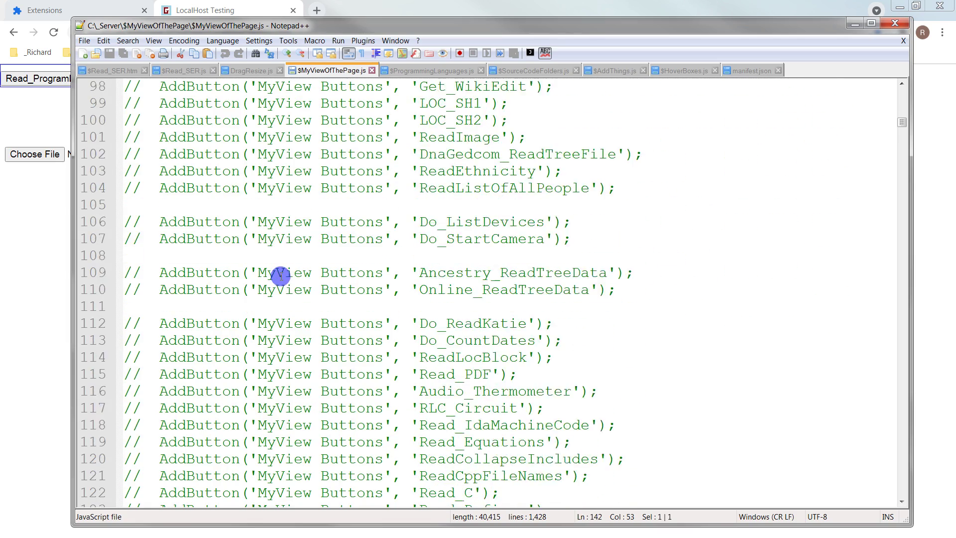
scroll(282, 273, down, 7)
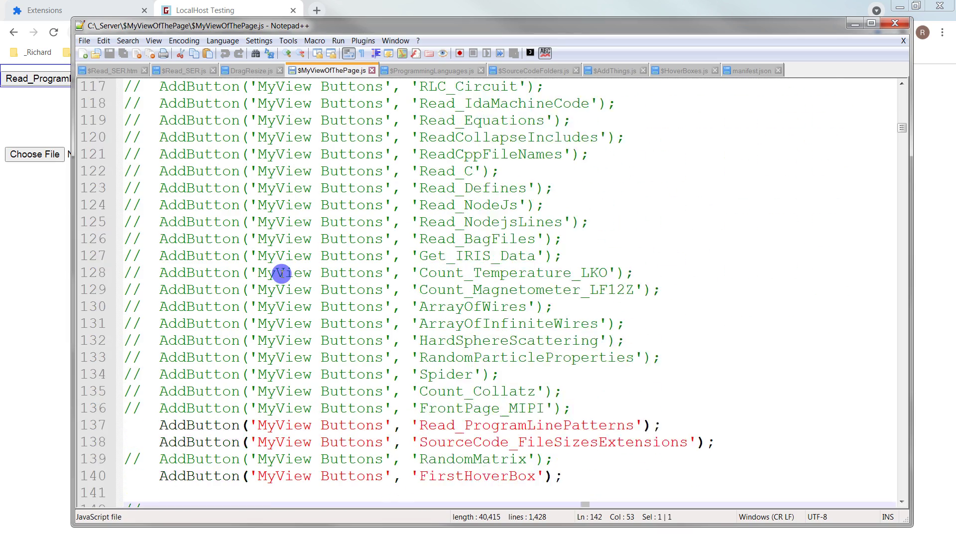
scroll(281, 273, down, 1)
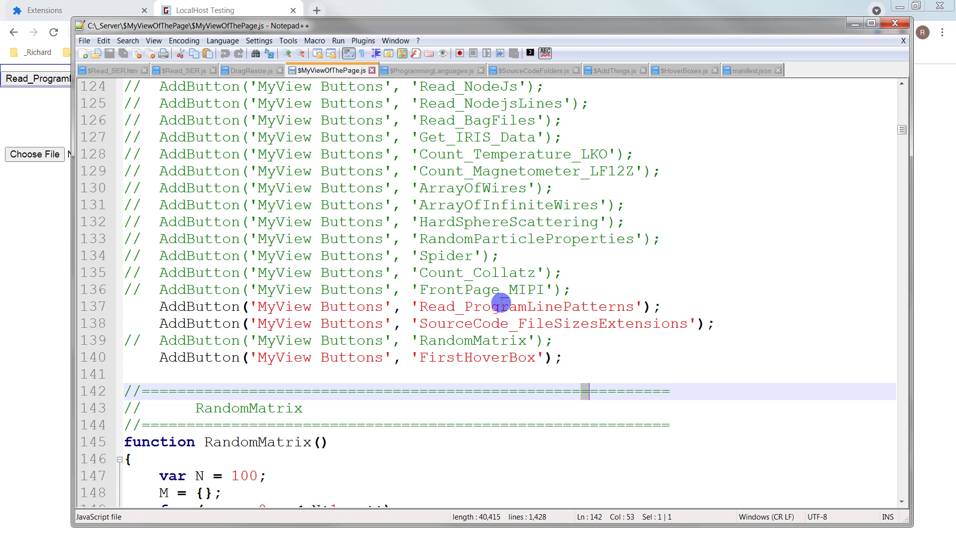
Step: Inspect the Read_ProgramLinePatterns and commented-out RandomMatrix lines, then switch to $HoverBoxes.js
click(678, 310)
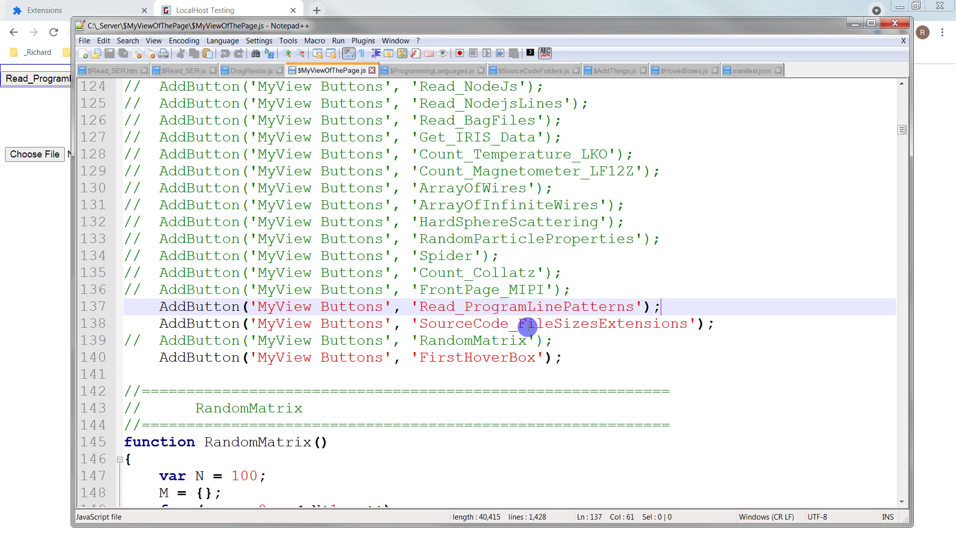
click(447, 342)
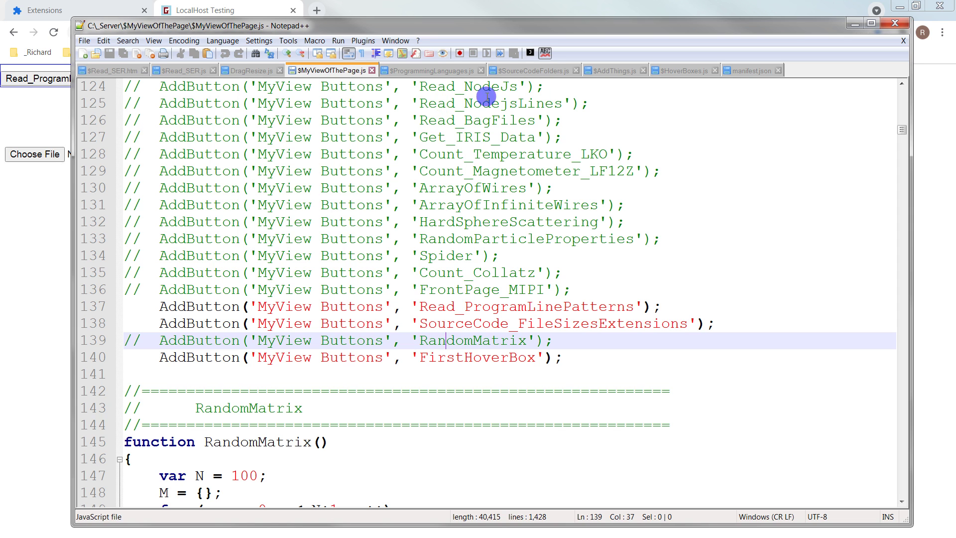
click(685, 71)
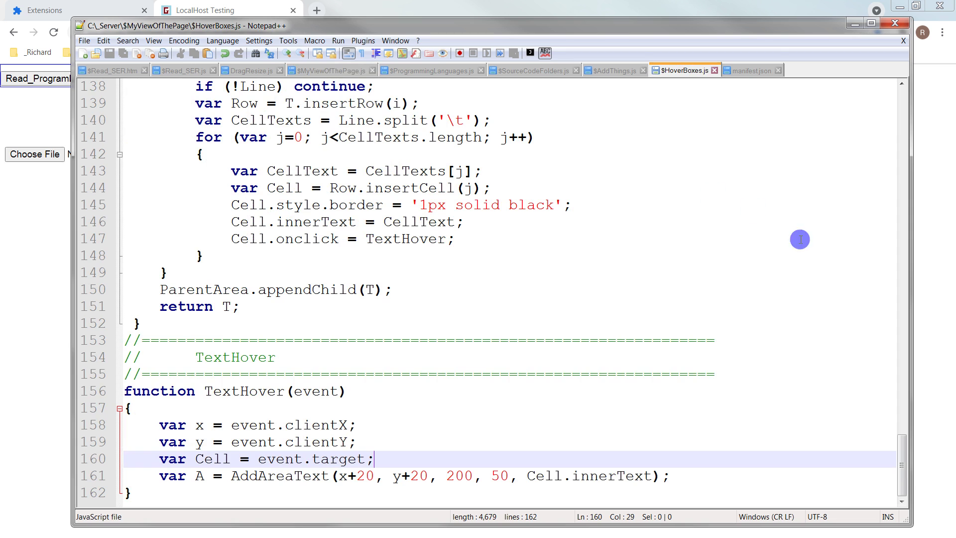
click(749, 76)
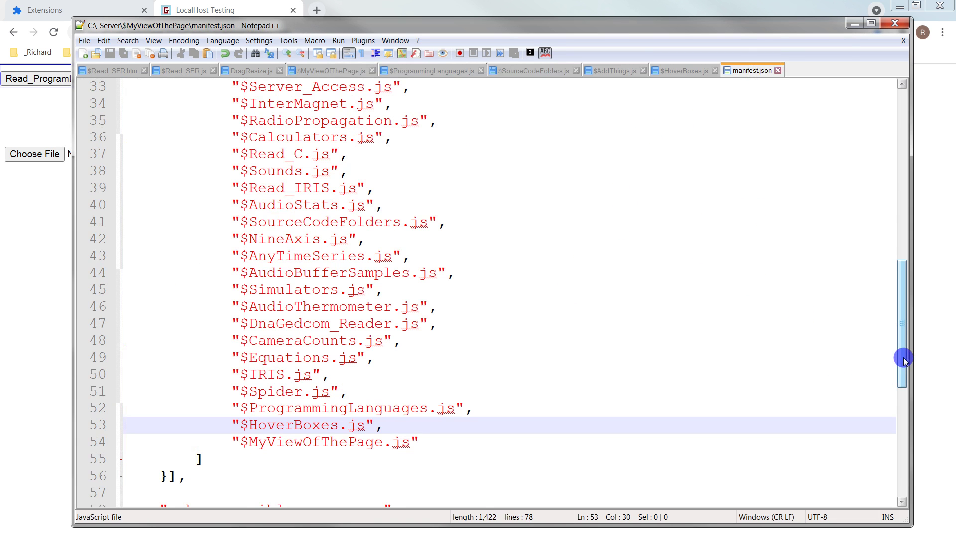
scroll(904, 354, up, 4)
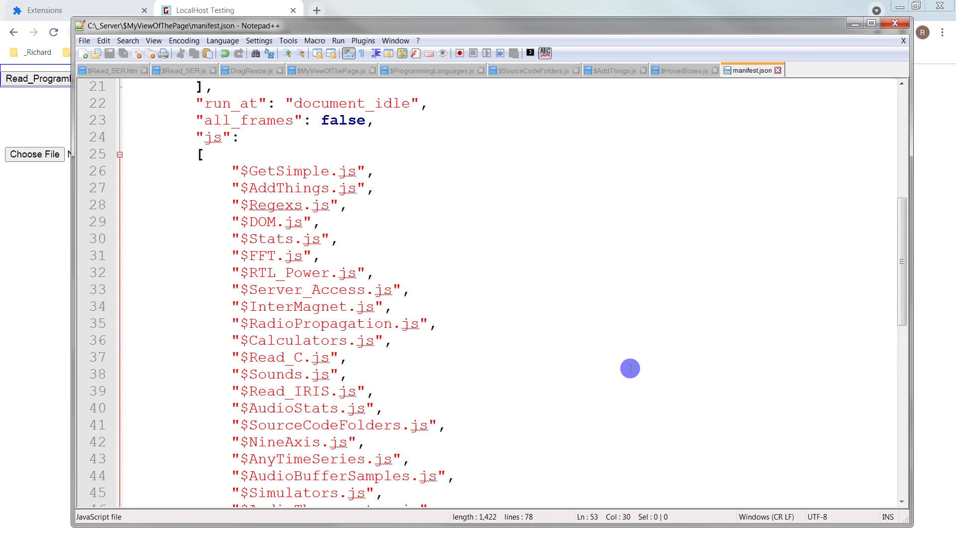
scroll(630, 368, down, 2)
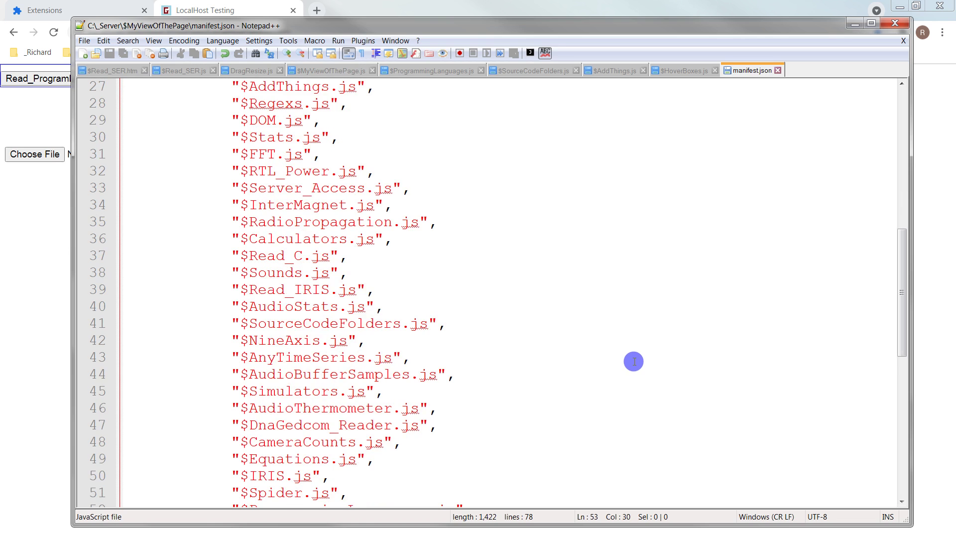
scroll(634, 362, down, 1)
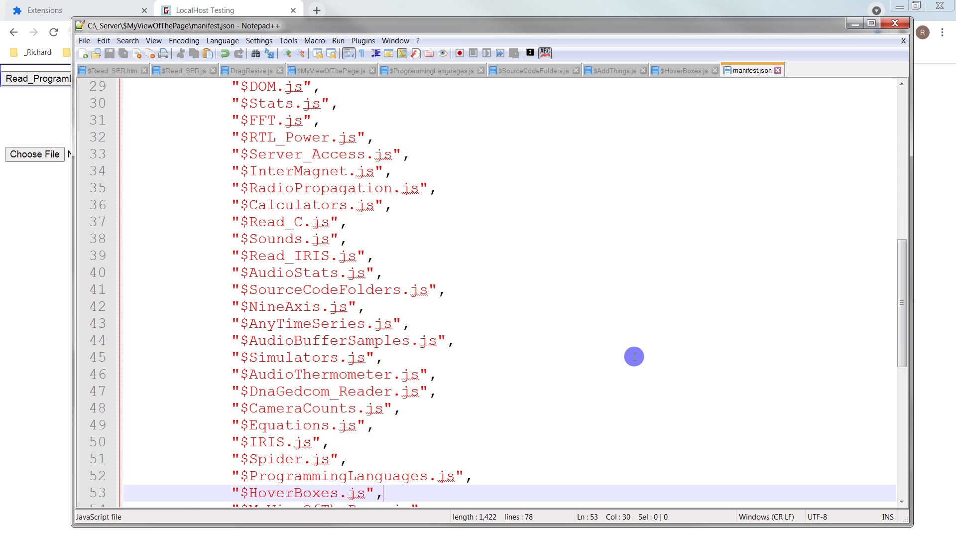
scroll(634, 356, down, 1)
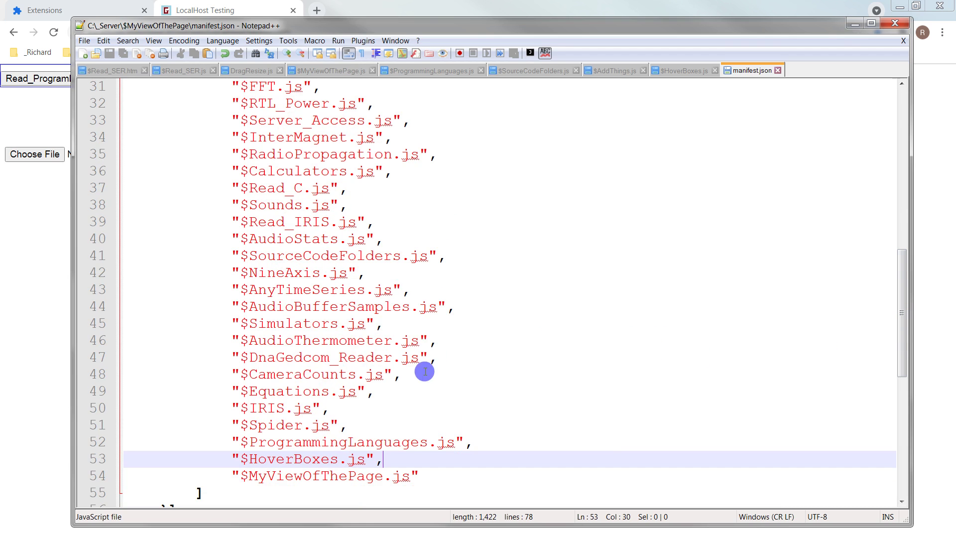
drag(906, 287, 901, 166)
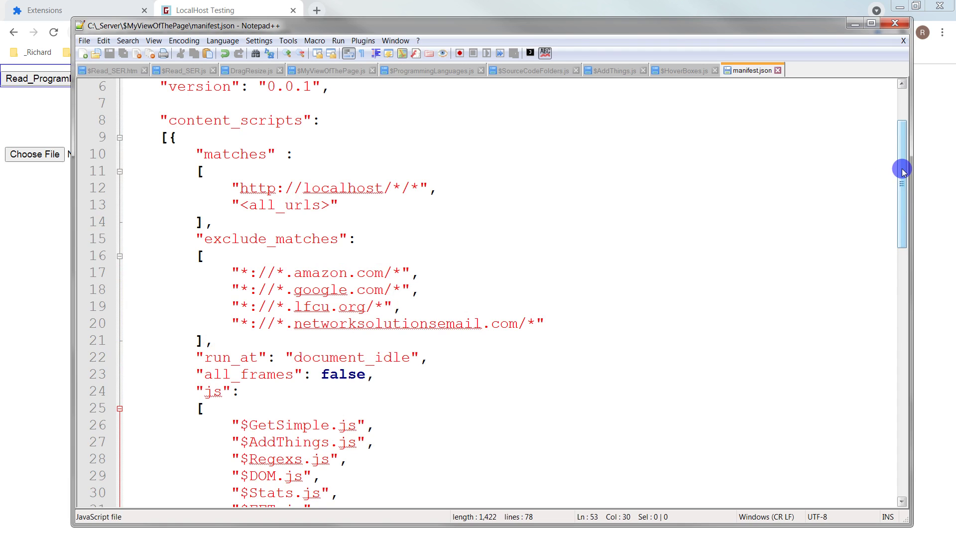
Step: Review $HoverBoxes.js, then reload the localhost test page and go to Chrome's extensions page
click(684, 71)
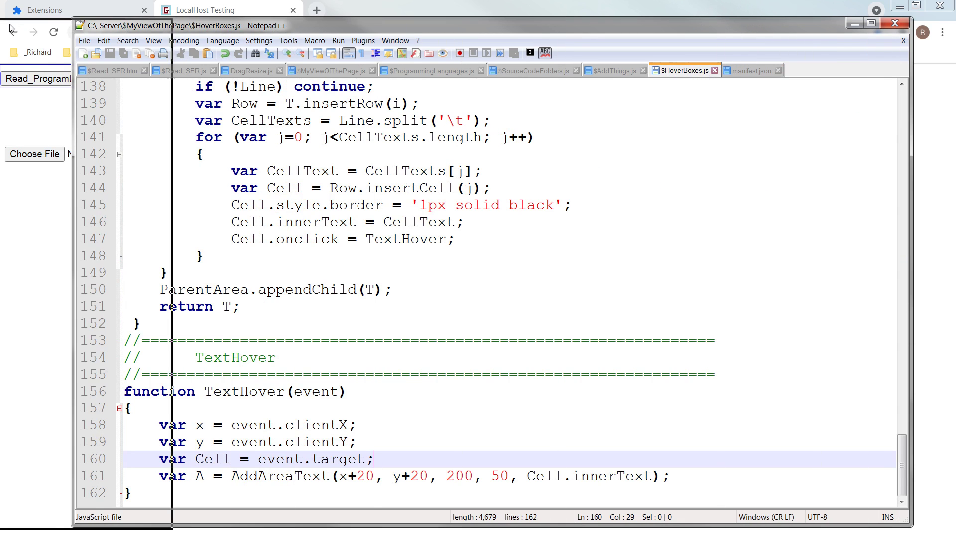
key(alt+Tab)
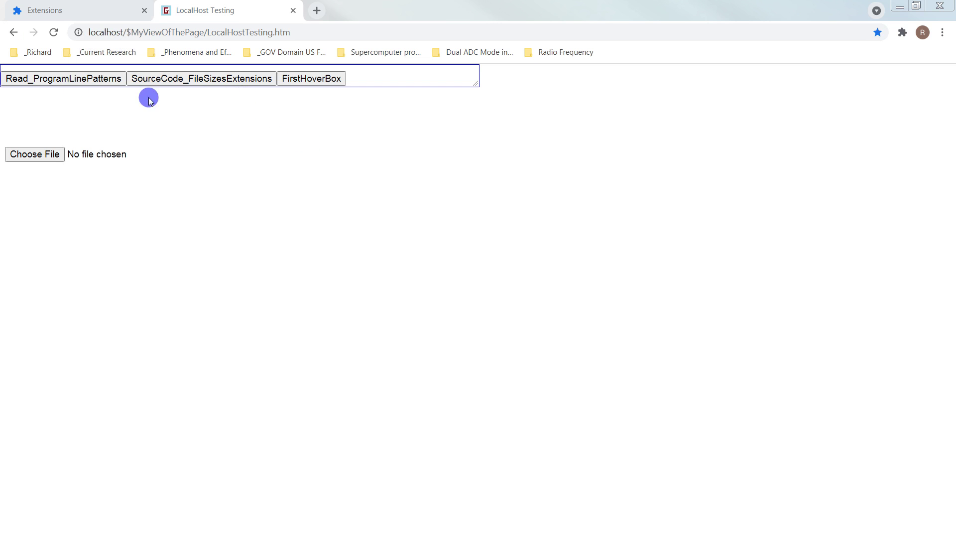
click(53, 32)
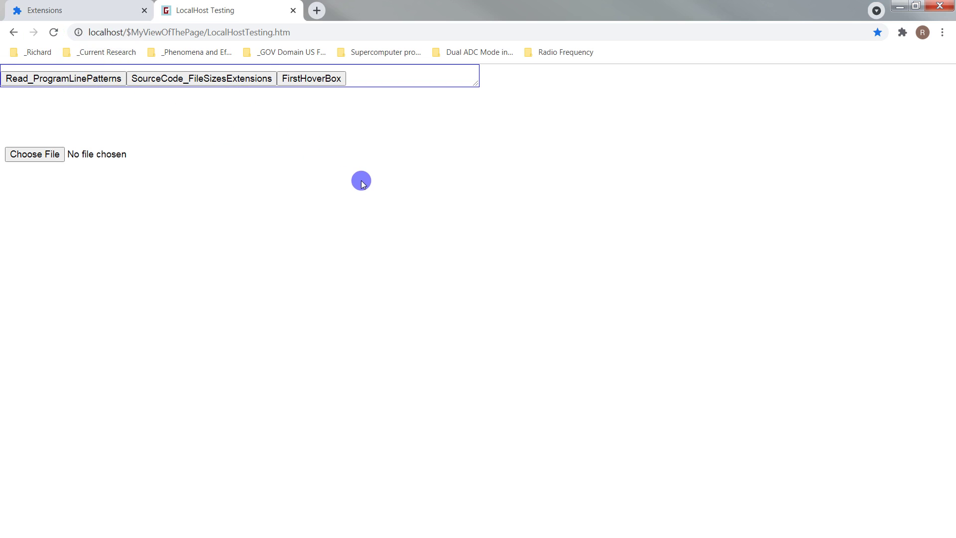
click(80, 9)
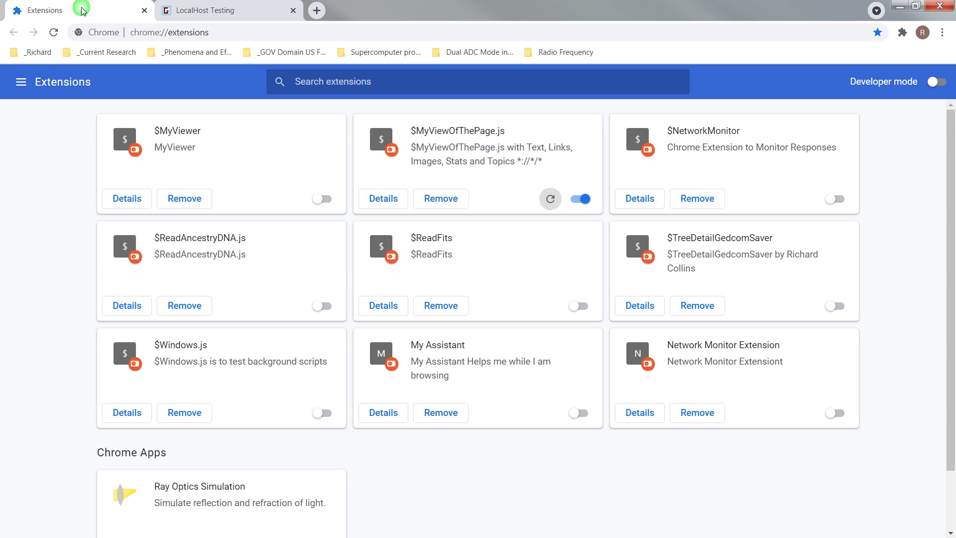
Step: Reload the $MyViewOfThePage.js extension and return to the LocalHost Testing page
click(550, 198)
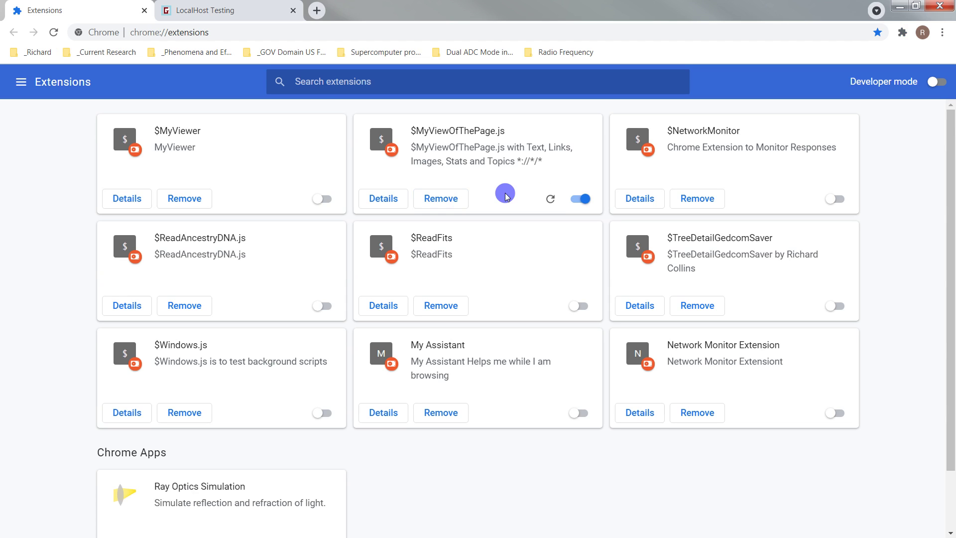
click(219, 9)
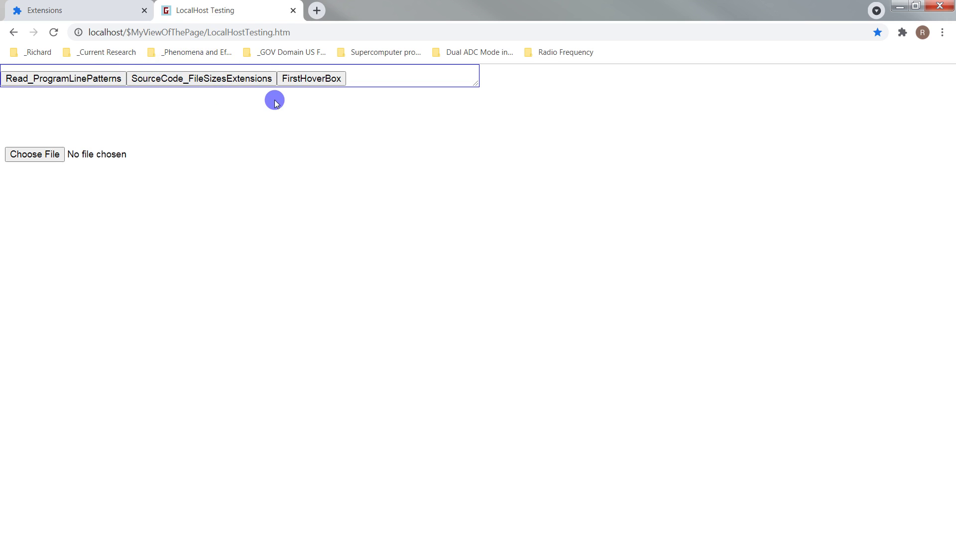
Step: Reload the test page and run FirstHoverBox to add the Collins Software frame and protocol table
click(54, 32)
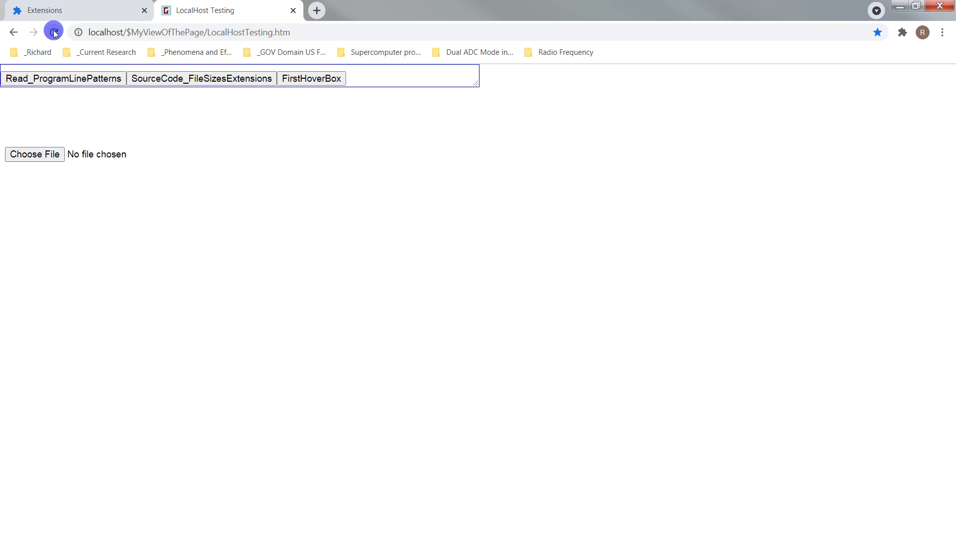
click(323, 80)
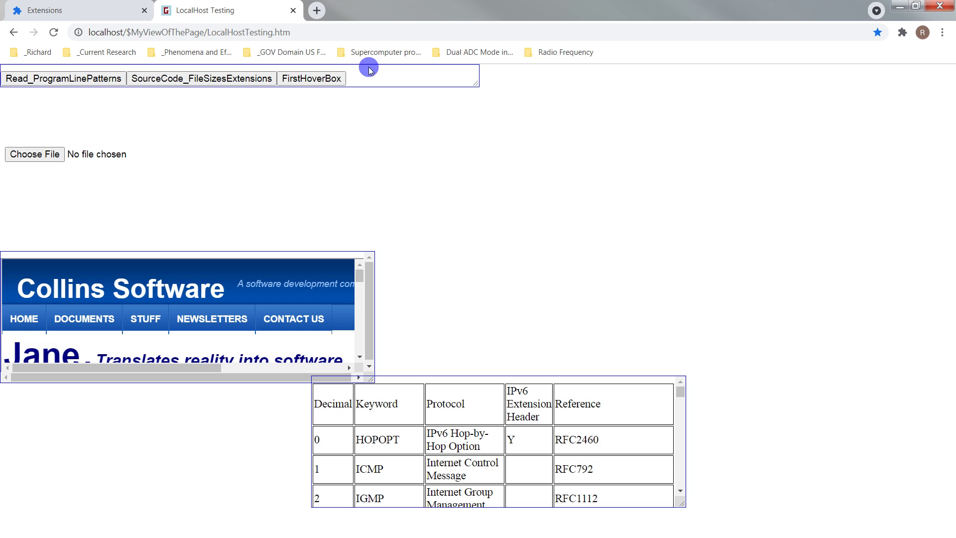
Step: Move the three-button box toward the page centre and enlarge it
drag(371, 71, 571, 103)
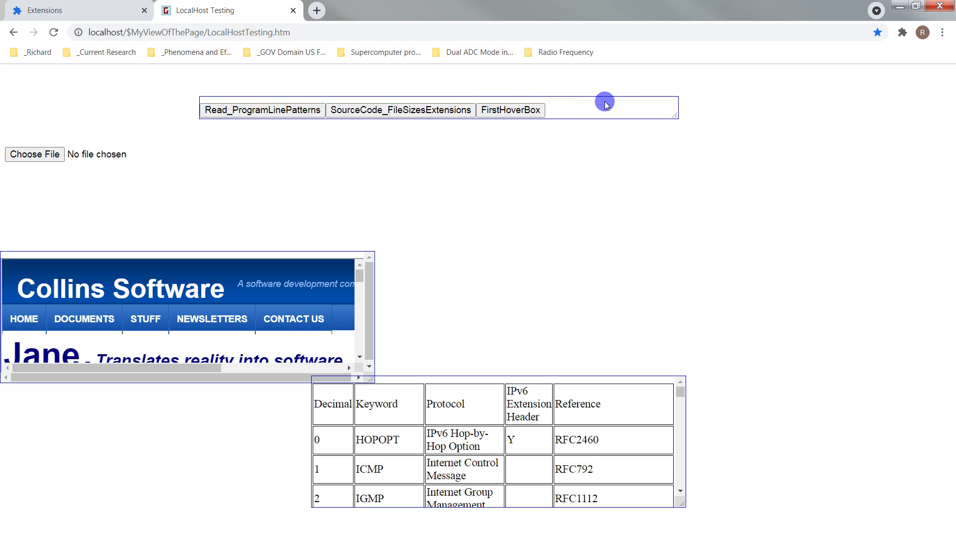
drag(676, 116, 753, 215)
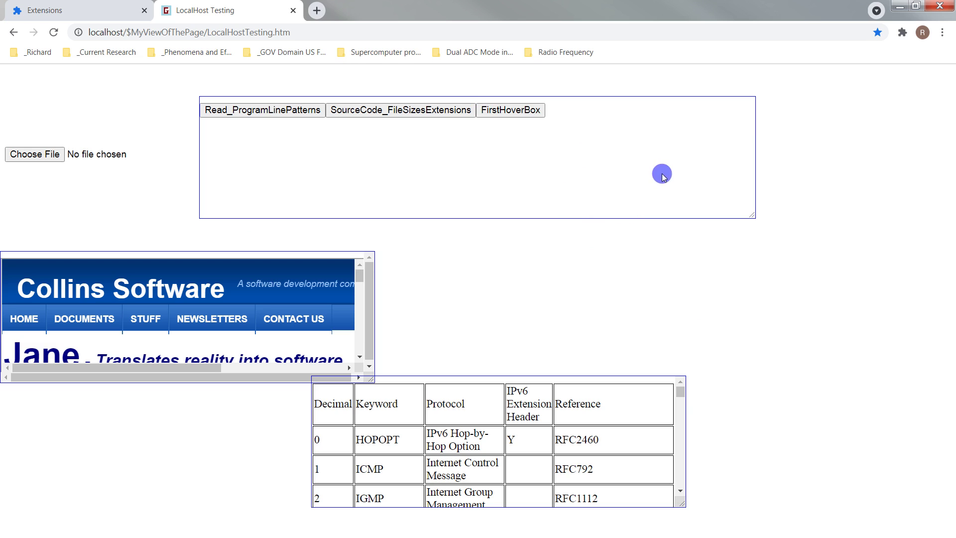
Step: Shorten the button box, then enlarge the Collins Software box and position it just beneath
drag(751, 215, 745, 147)
drag(315, 253, 557, 176)
click(453, 291)
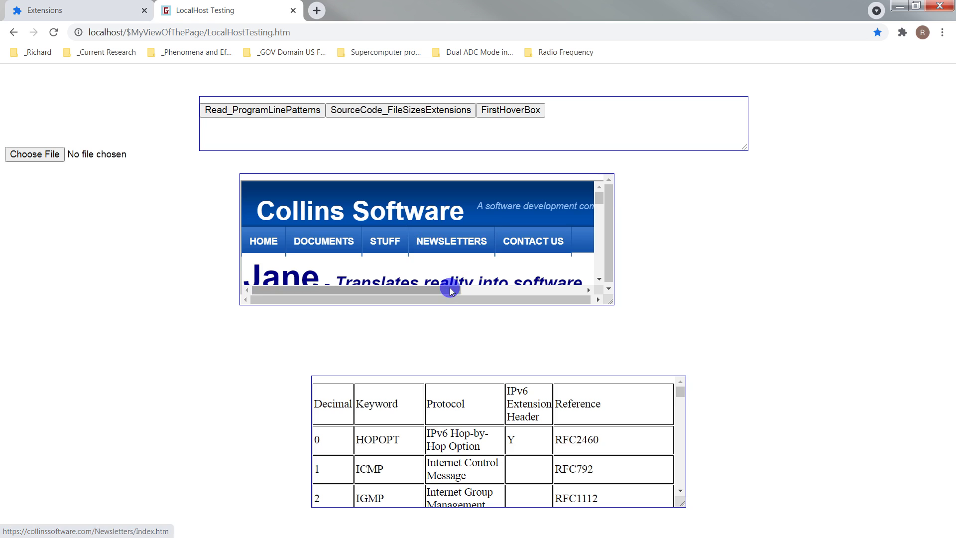
drag(608, 300, 762, 346)
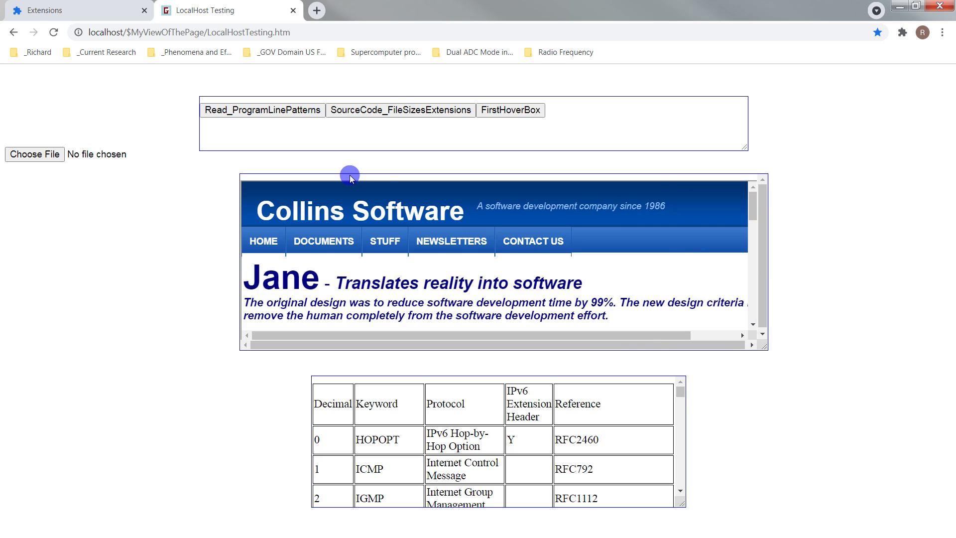
mouse_move(350, 175)
mouse_down()
mouse_move(234, 170)
mouse_move(413, 192)
mouse_move(339, 178)
mouse_up()
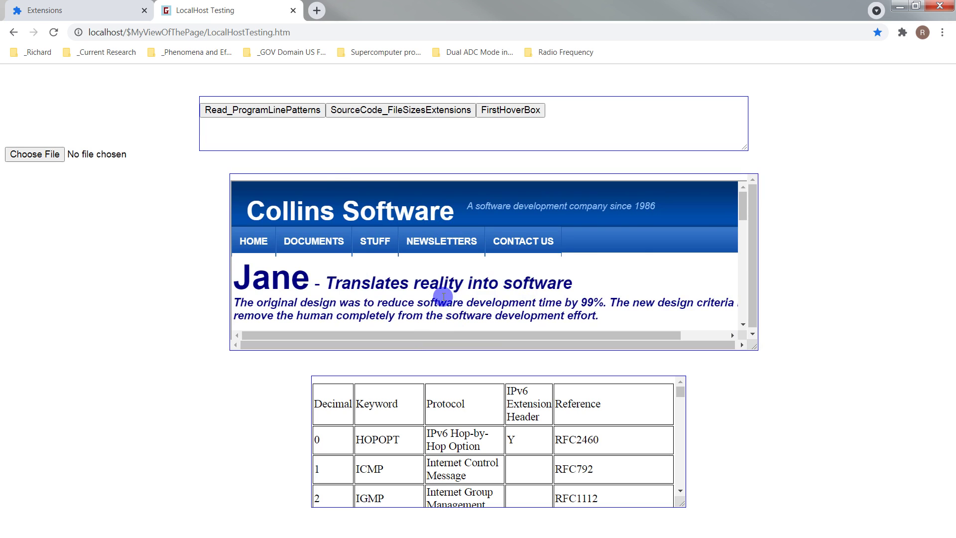
drag(316, 223, 313, 219)
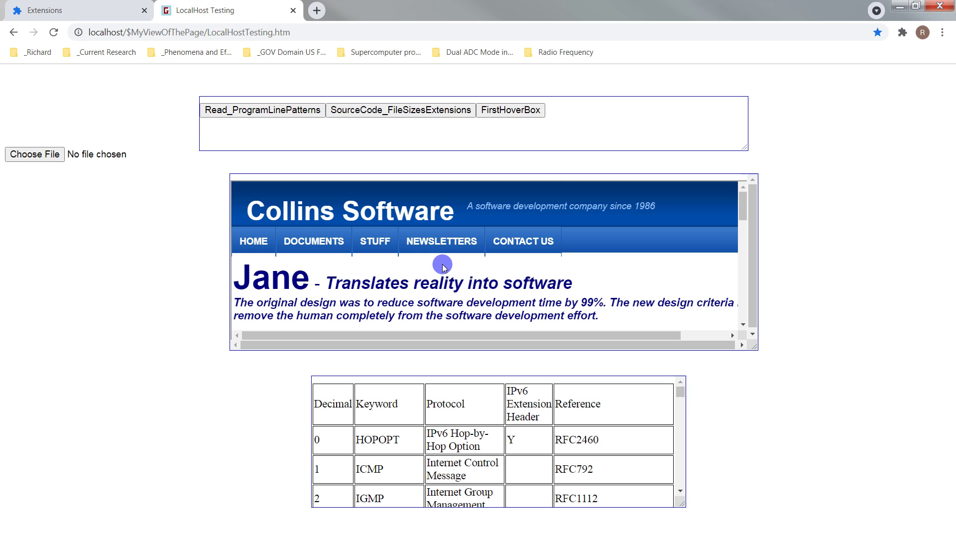
mouse_move(558, 175)
mouse_down()
mouse_move(463, 170)
mouse_move(543, 165)
mouse_up()
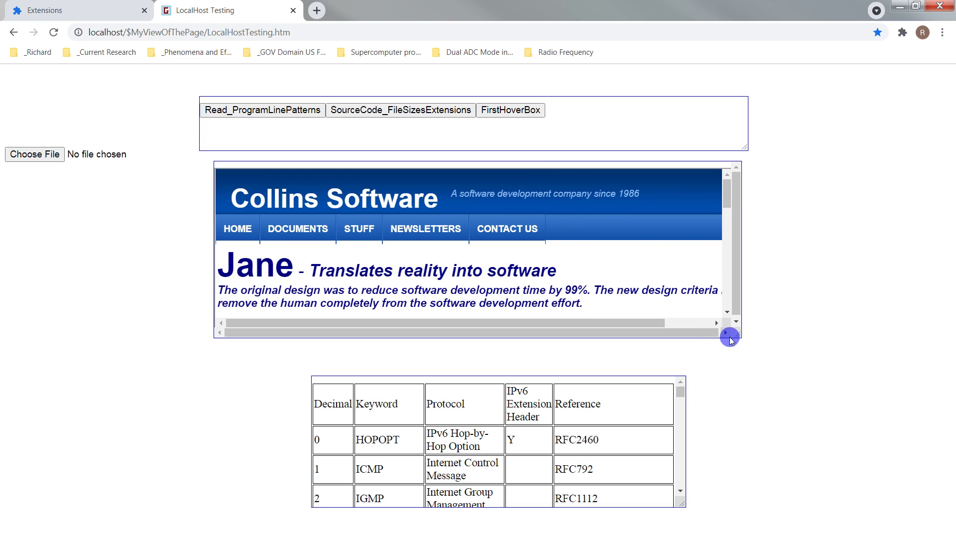
Step: Widen the Collins Software box and move the protocol table up-left, enlarging it to show row 3 GGP
drag(735, 333, 838, 331)
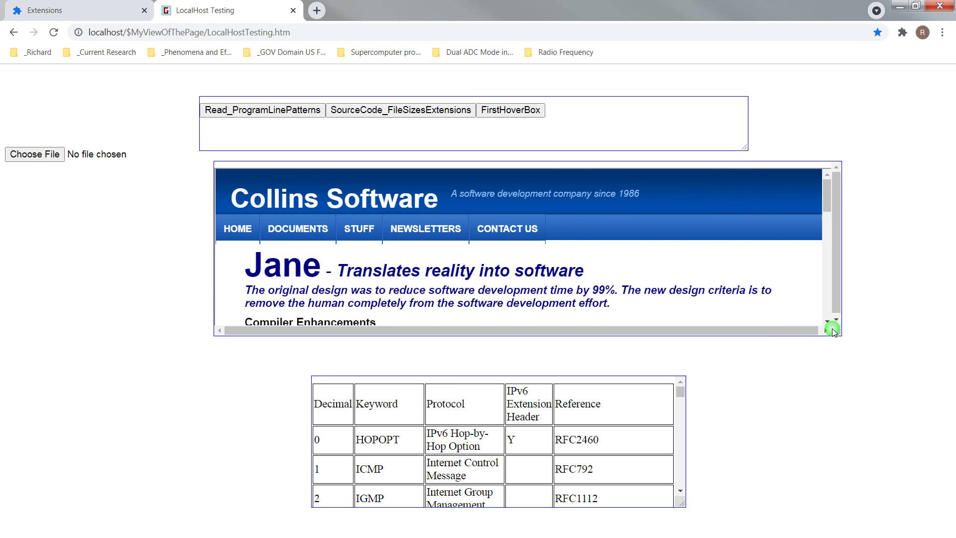
drag(580, 382, 402, 353)
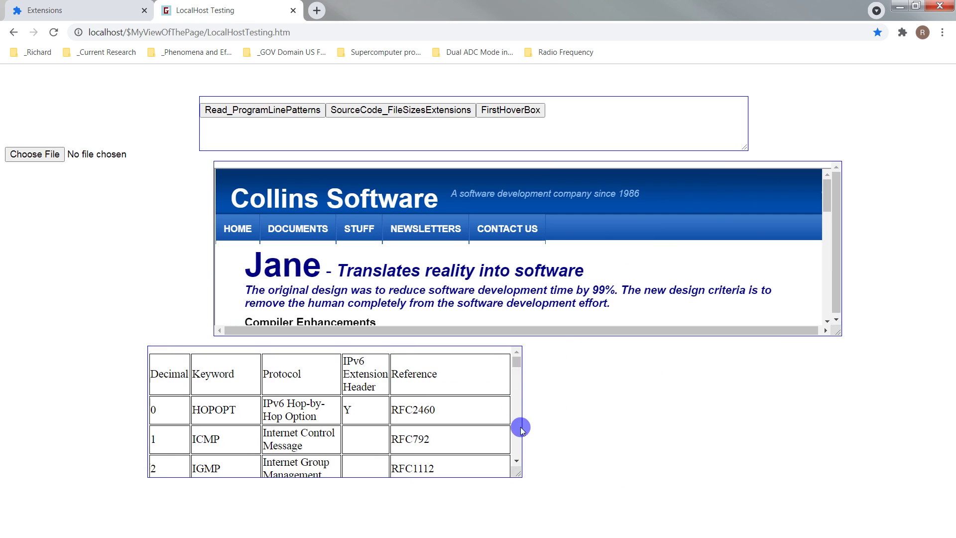
drag(518, 473, 848, 503)
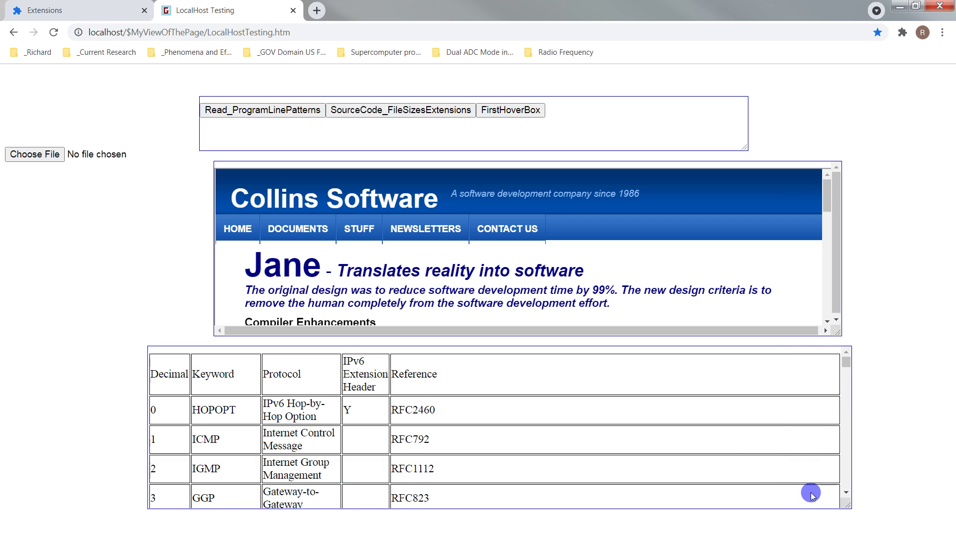